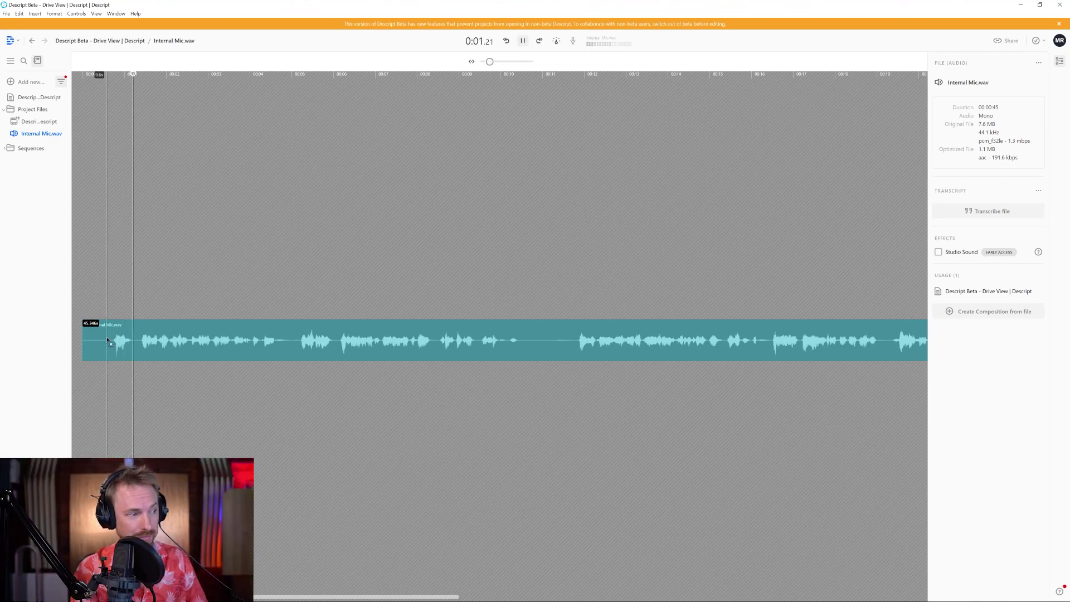
# Toggle Studio Sound on and off repeatedly while Internal Mic.wav plays, then pause near 0:30.
pyautogui.click(938, 252)
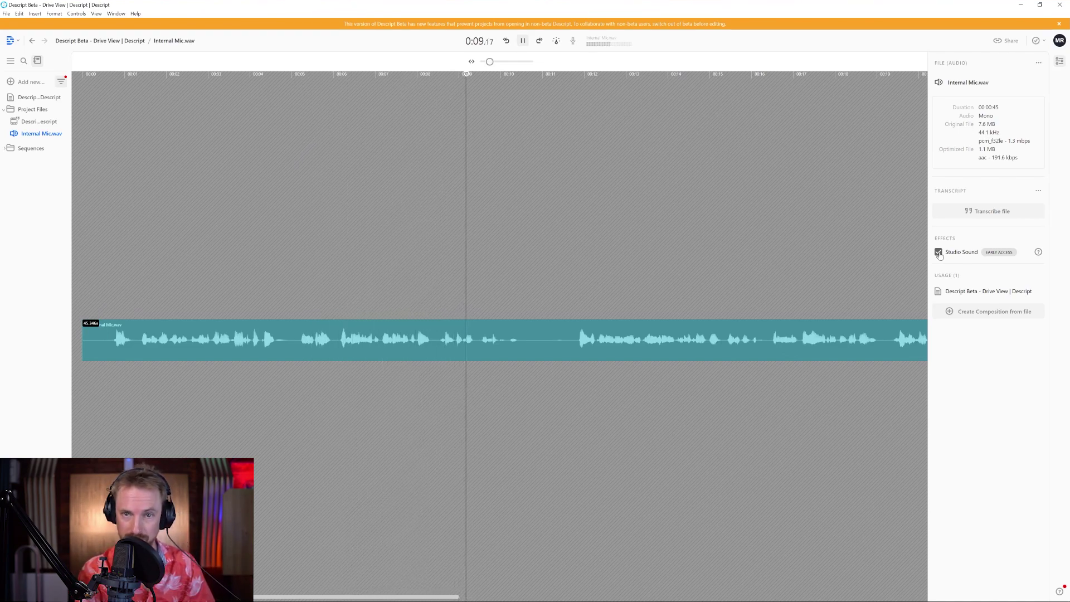
pyautogui.click(939, 252)
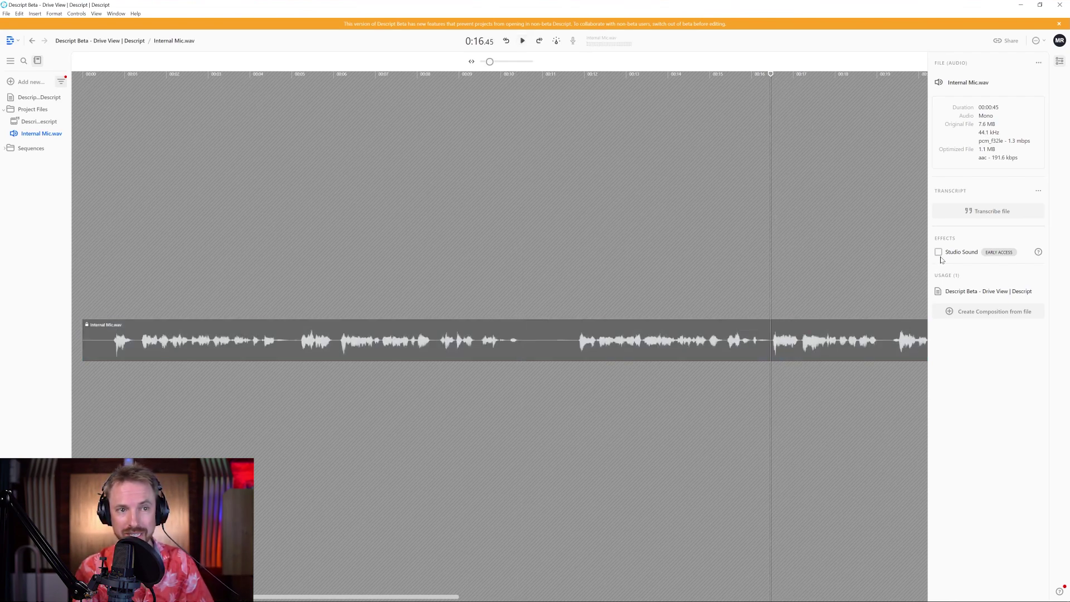
pyautogui.click(938, 253)
pyautogui.press('space')
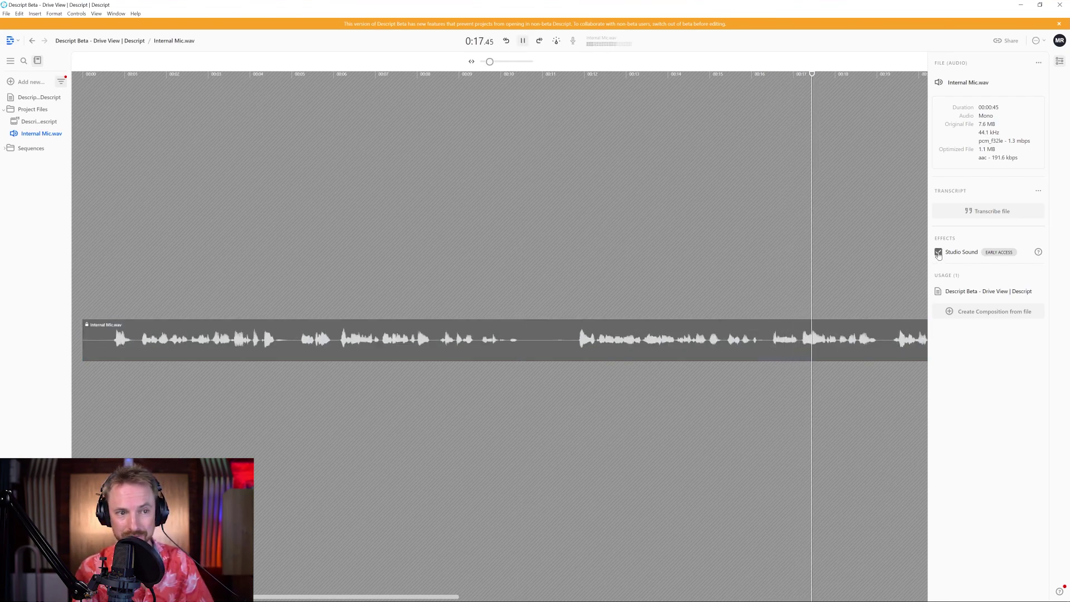
pyautogui.click(938, 252)
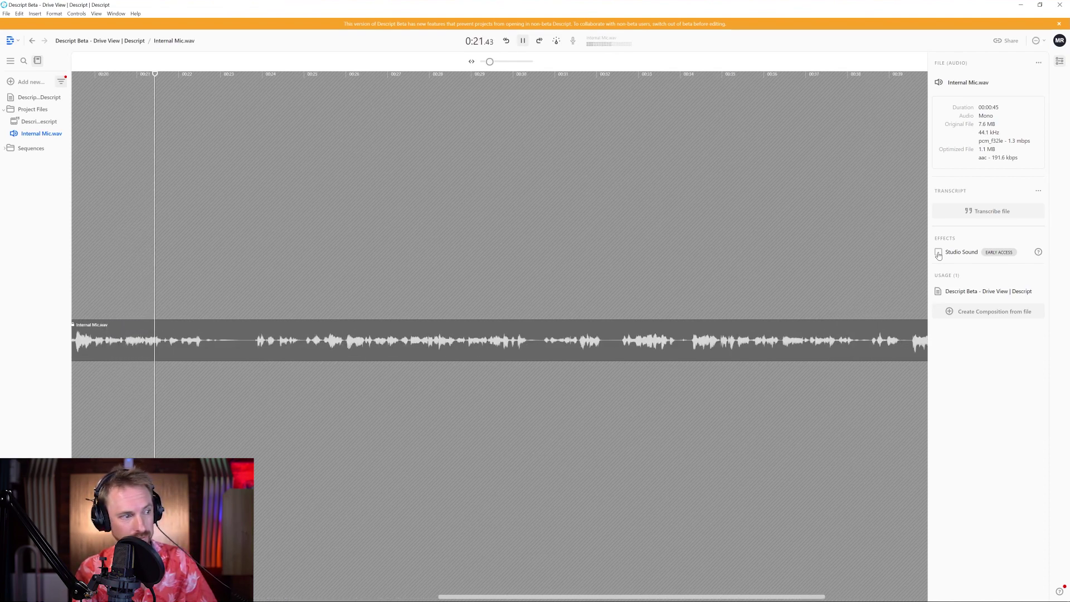
pyautogui.click(939, 252)
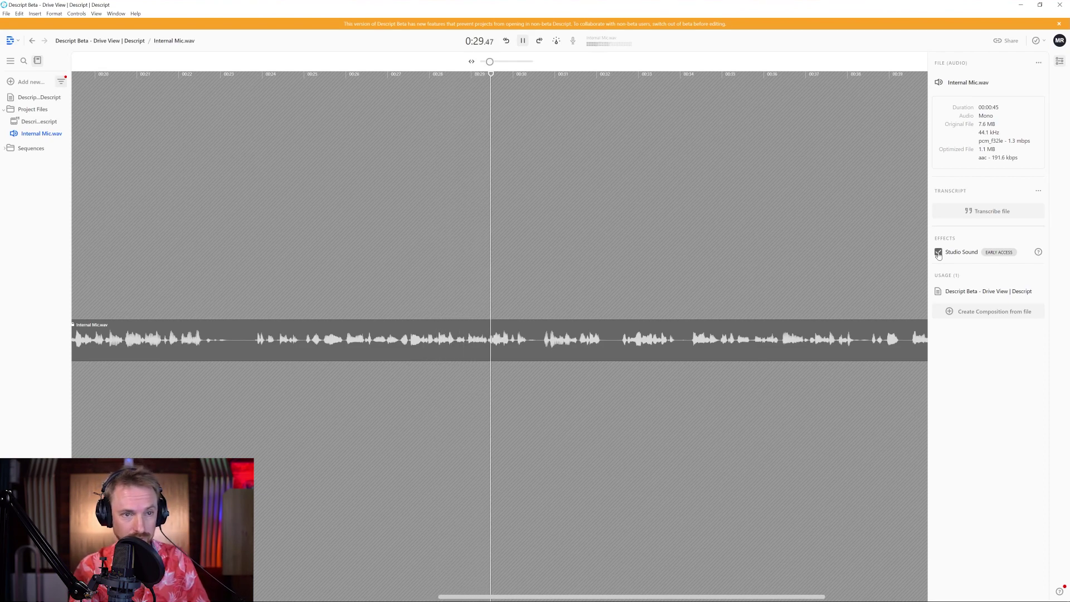
pyautogui.press('space')
pyautogui.click(938, 253)
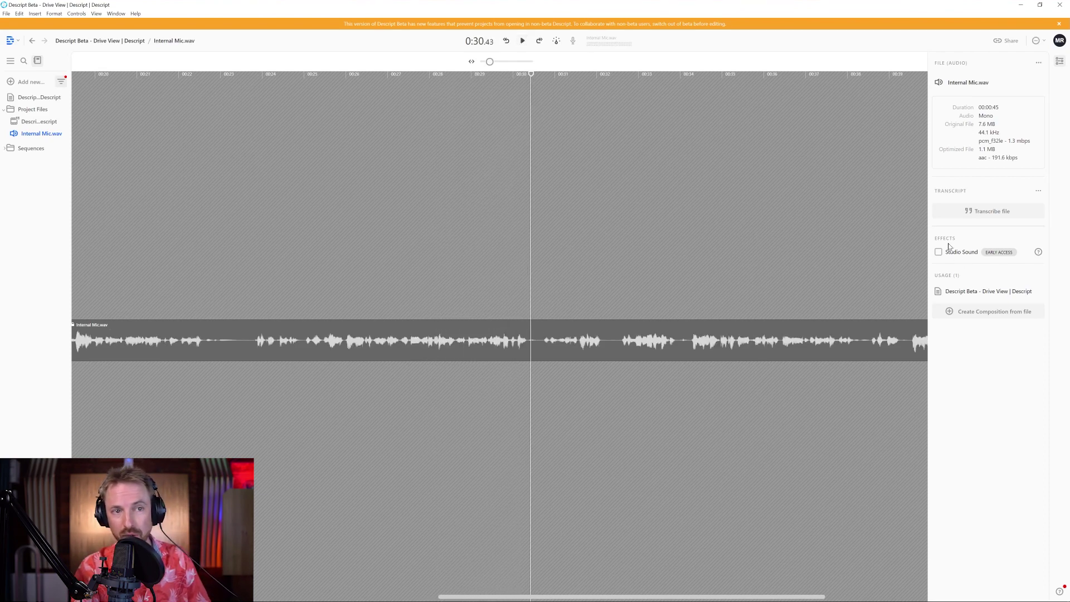